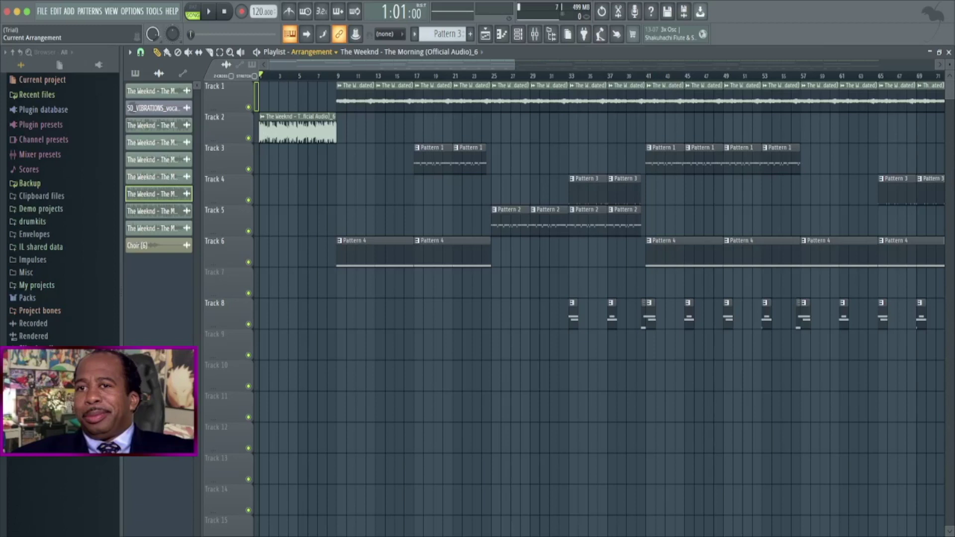
Examine the full song's waveform and its selected region in Edison on mixer Insert 20.
key("F9")
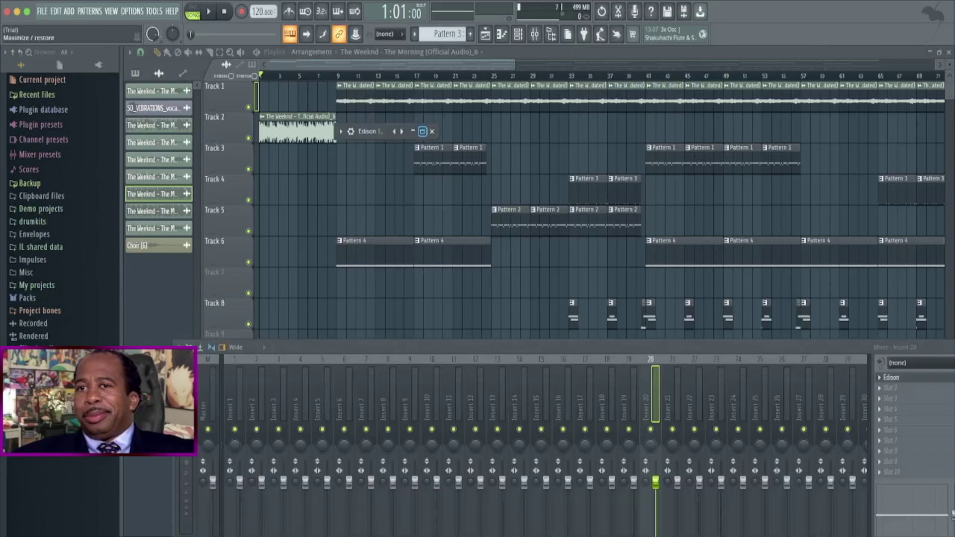
left_click(422, 131)
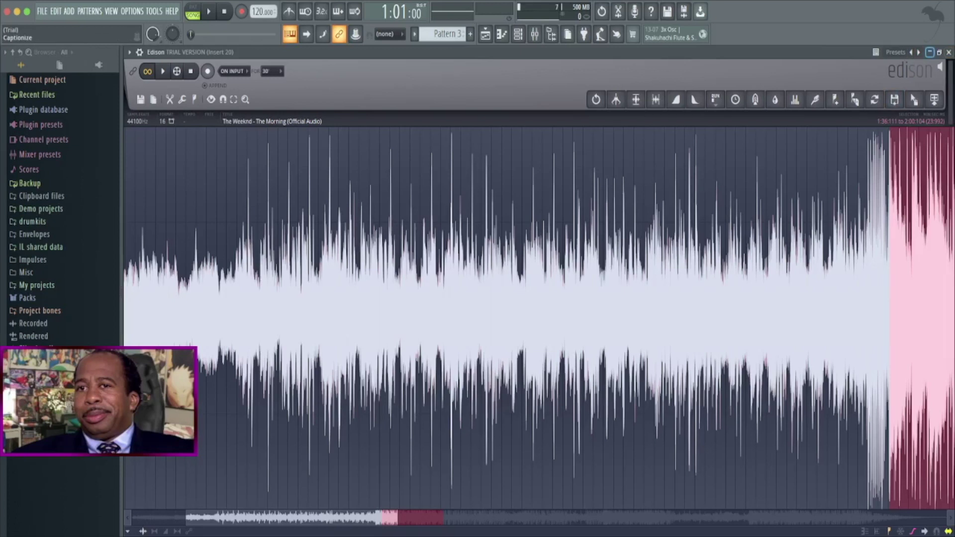
left_click(930, 52)
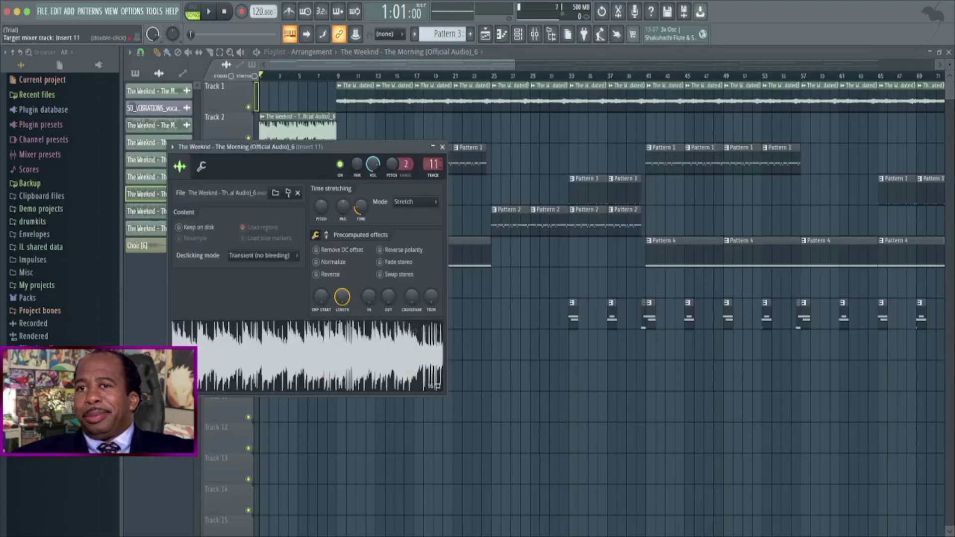
Examine the parametric EQ 2, Reeverb 2 and Love Philter effects on the Track 2 sample's mixer insert while previewing playback.
double_click(432, 164)
left_click_drag(672, 347, 497, 97)
left_click(736, 128)
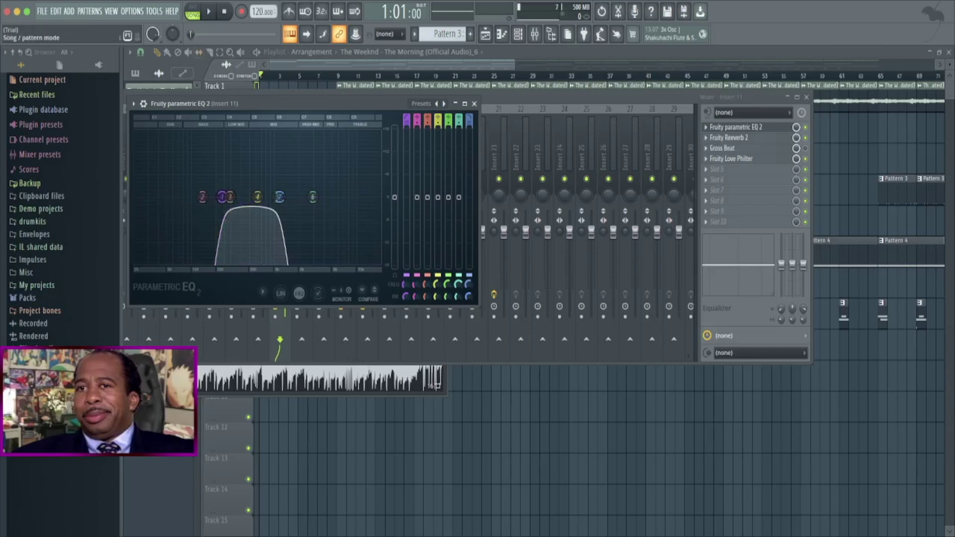
key("space")
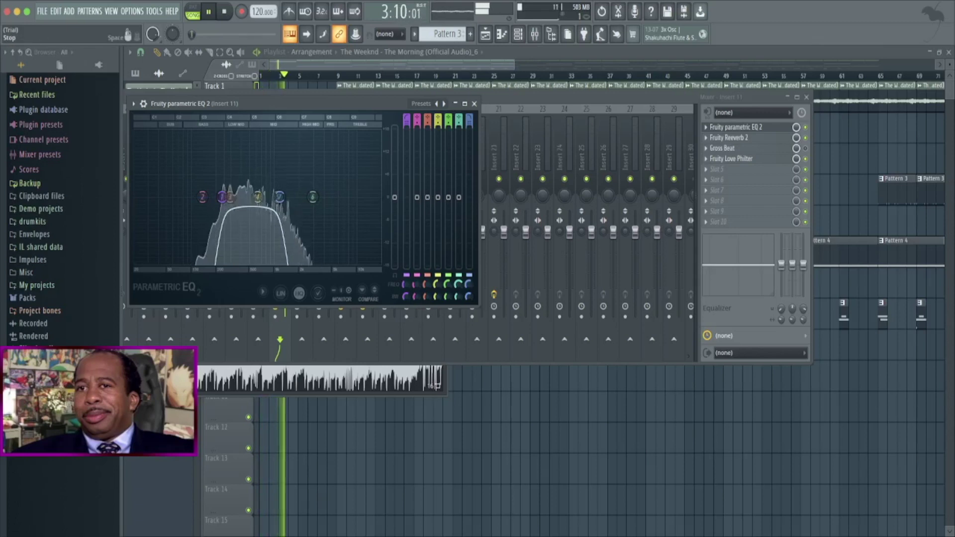
left_click(224, 11)
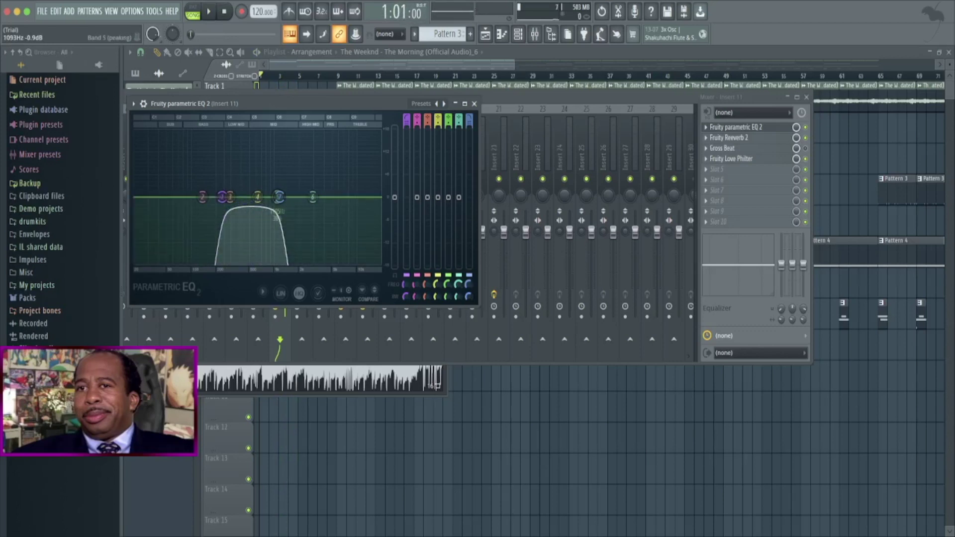
left_click(729, 138)
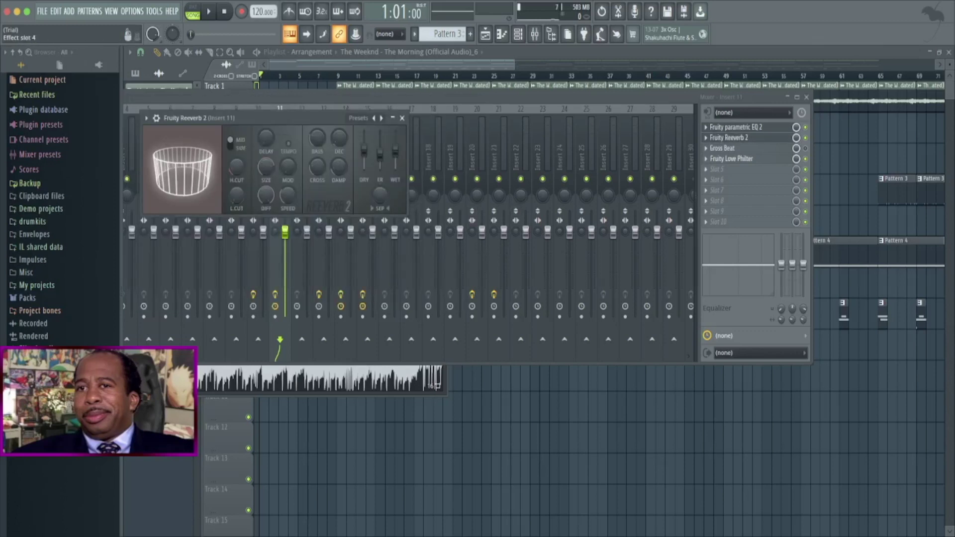
left_click(731, 159)
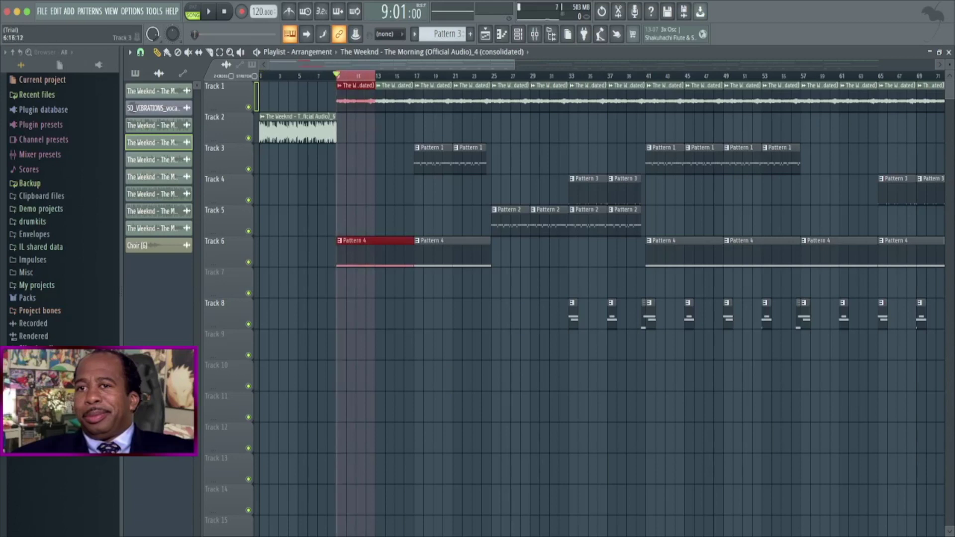
Inspect the consolidated sample's channel settings and place the "The Weeknd - The Morning (Official Audio)_4" clip on Track 4 at bar 1.
double_click(355, 97)
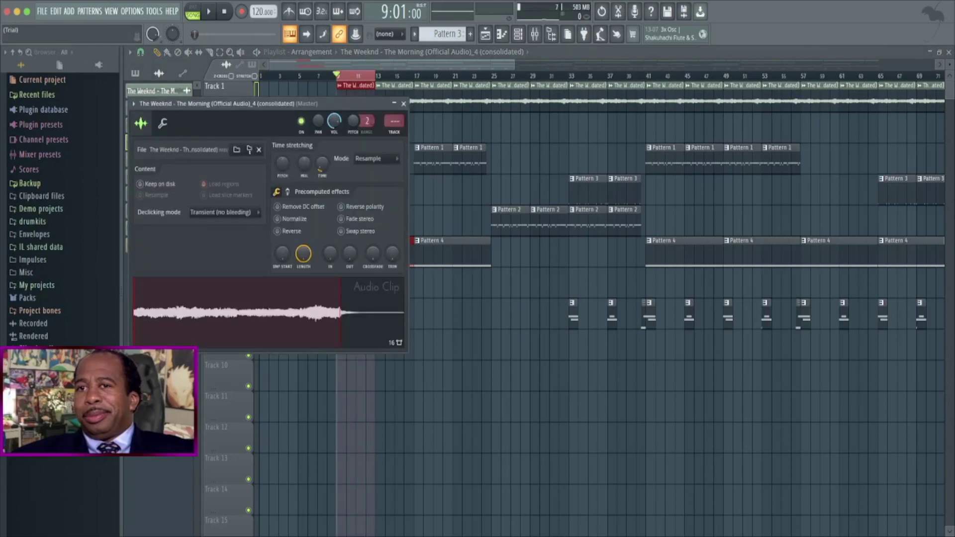
left_click(403, 104)
left_click(152, 91)
left_click_drag(322, 191, 264, 191)
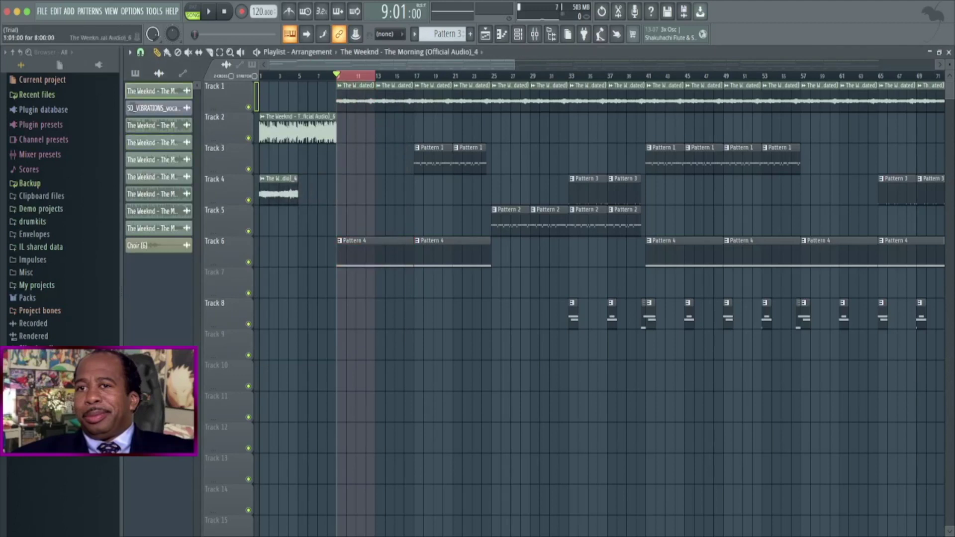
Move the Track 2 sample clip to bar 12 and play the Track 4 clip on its own from bar 1.
left_click_drag(293, 130, 400, 131)
key("ctrl+d")
key("space")
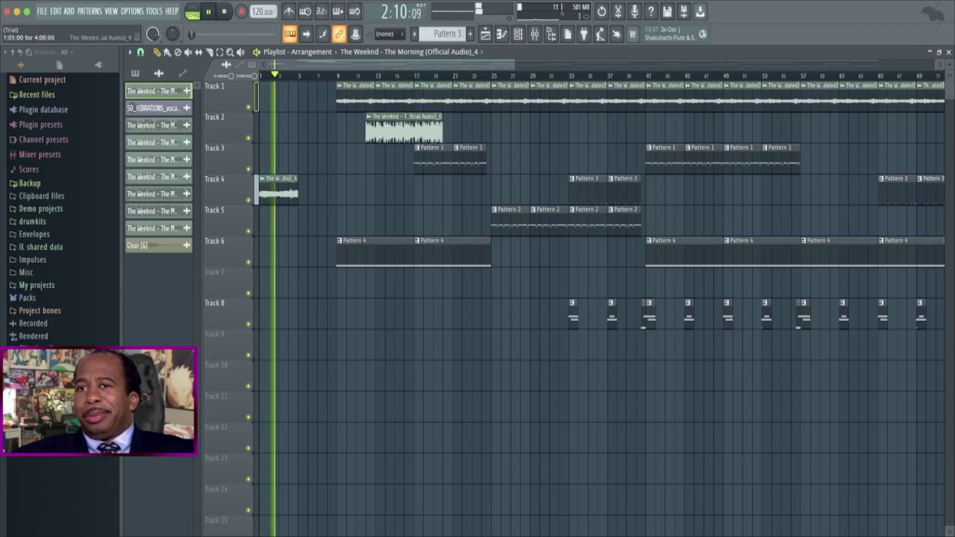
key("space")
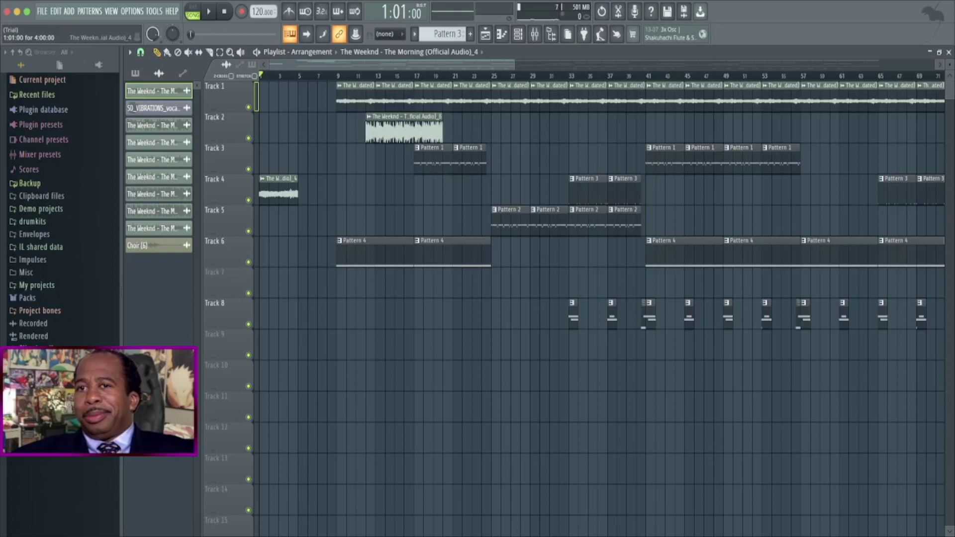
Move the first consolidated clip on Track 1 to bar 5, play it alone and return it to bar 9.
double_click(349, 91)
key("Escape")
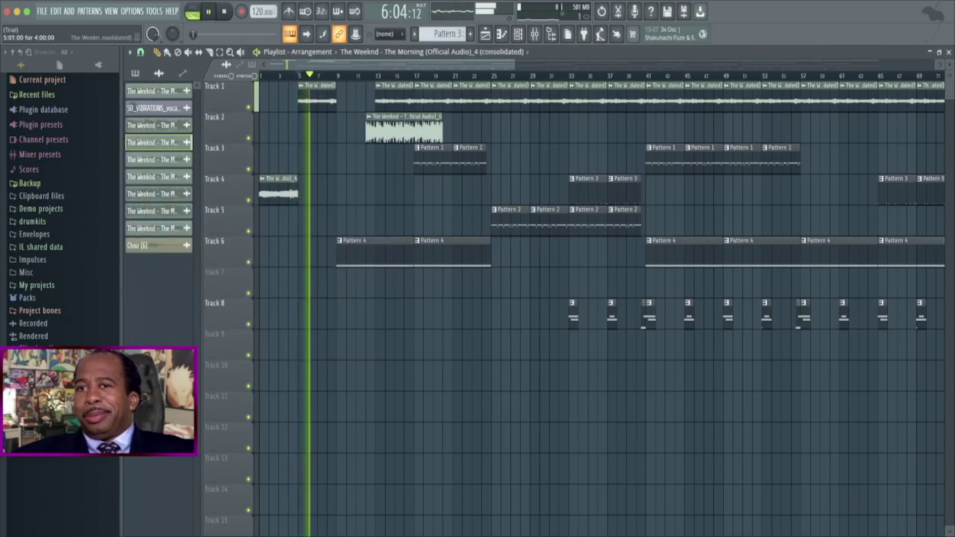
key("space")
left_click_drag(316, 93, 355, 94)
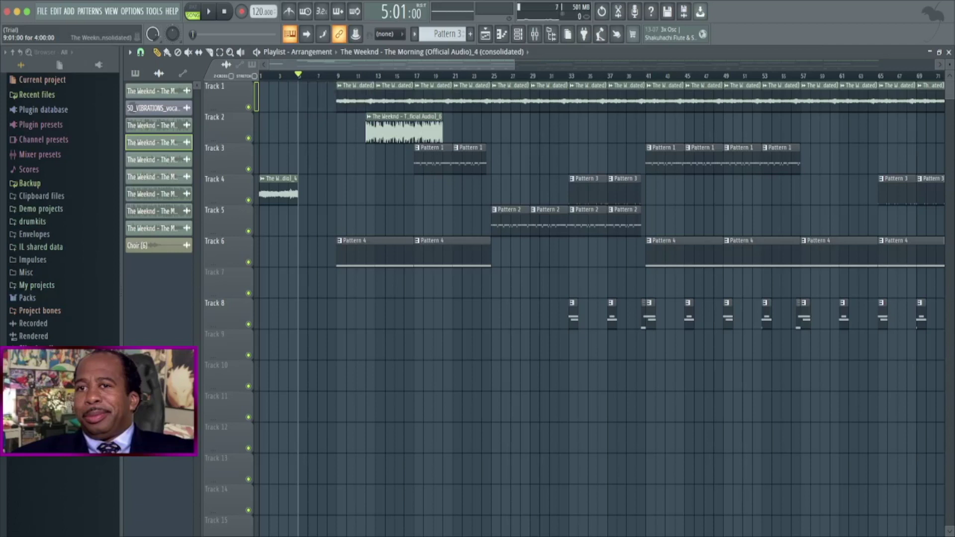
Examine the Gross Beat time preset on the mixer insert used by the Track 4 sample, rearranging the windows for a clear view.
double_click(278, 193)
double_click(459, 193)
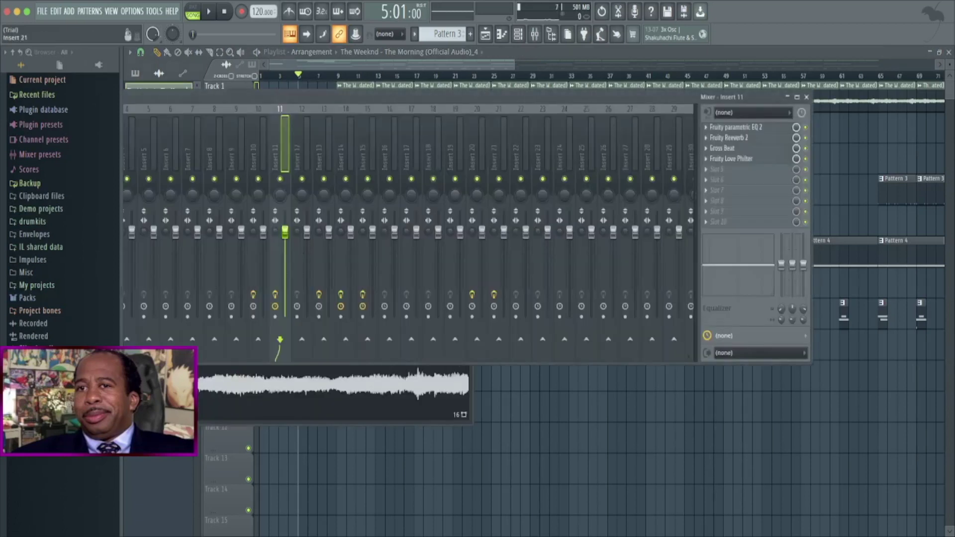
left_click(722, 148)
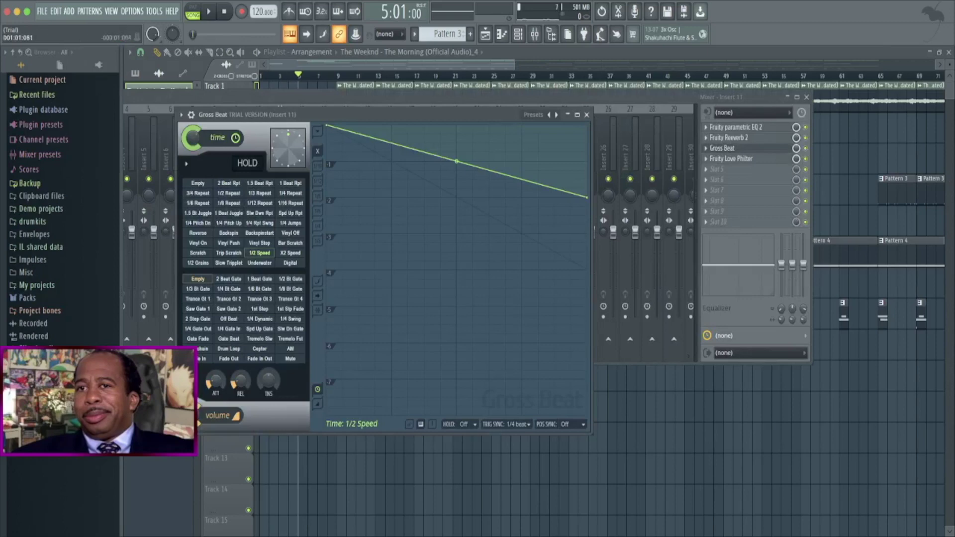
left_click_drag(646, 98, 664, 200)
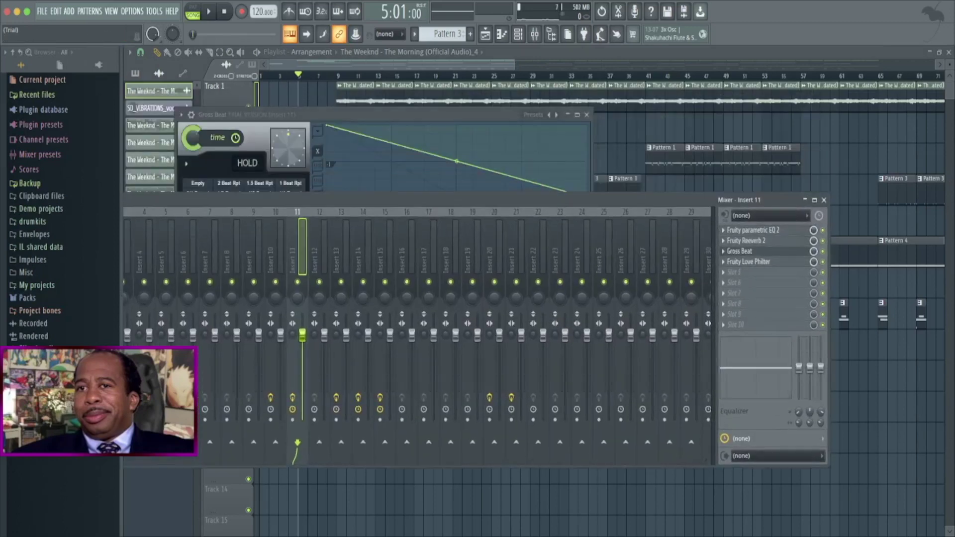
left_click_drag(378, 114, 480, 195)
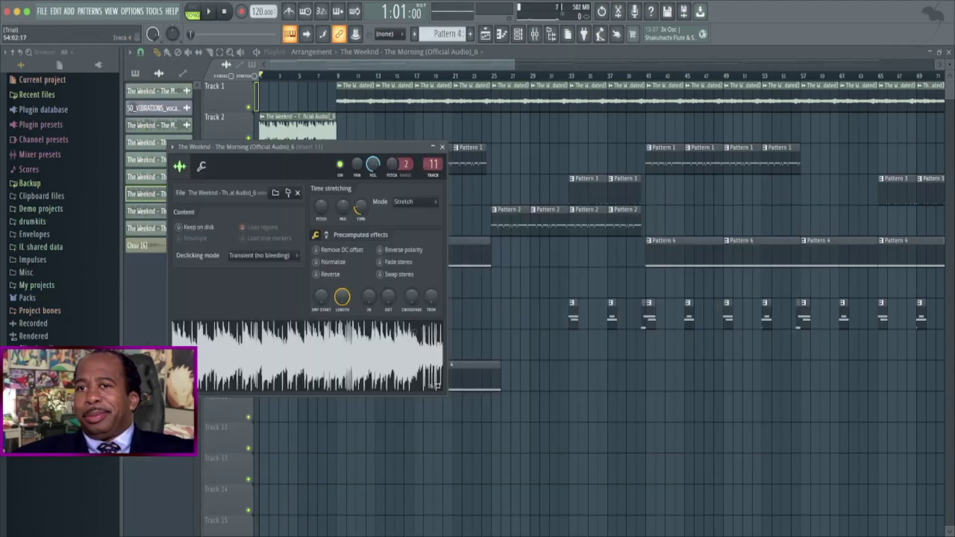
Play the arrangement from bar 6 and move the Track 10 Pattern 4 clip to Track 6 at bar 9.
left_click(442, 147)
left_click(308, 76)
key("space")
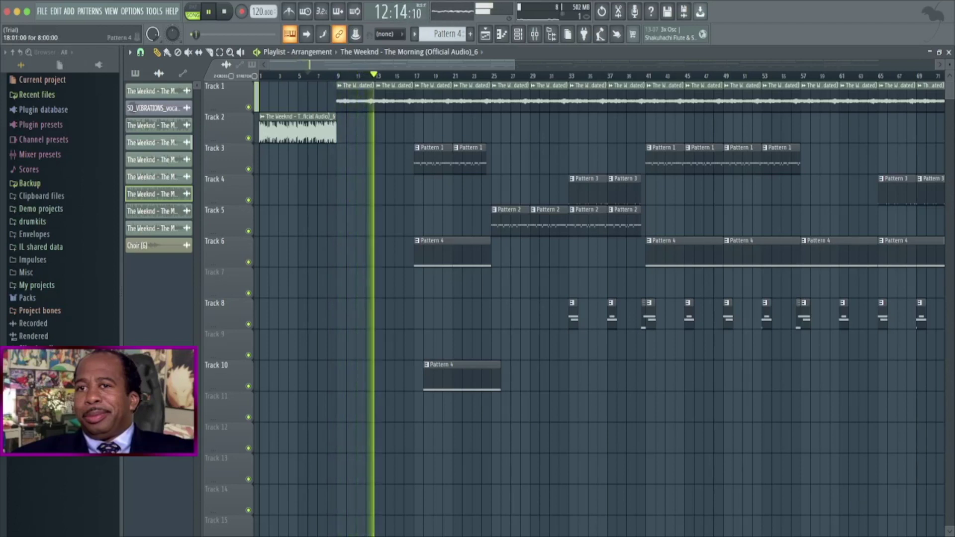
key("space")
left_click_drag(462, 376, 375, 252)
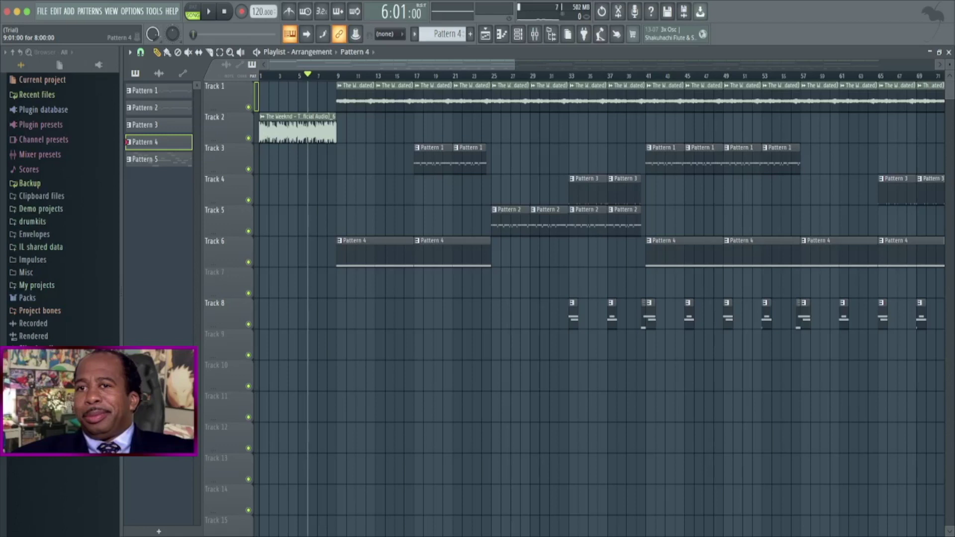
Check Pattern 4's choir notes in the piano roll and route the Choir (6) #2 channel to mixer track 15.
double_click(376, 252)
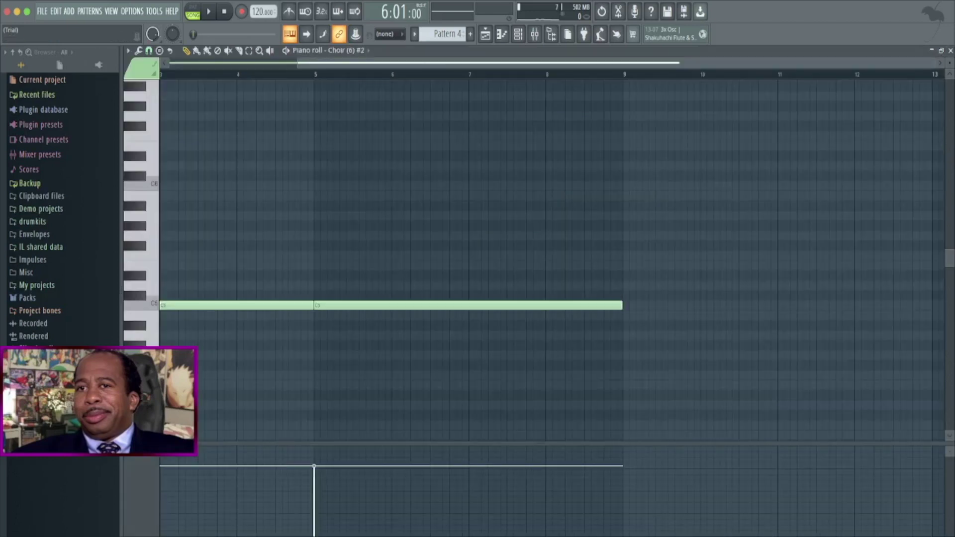
left_click(949, 52)
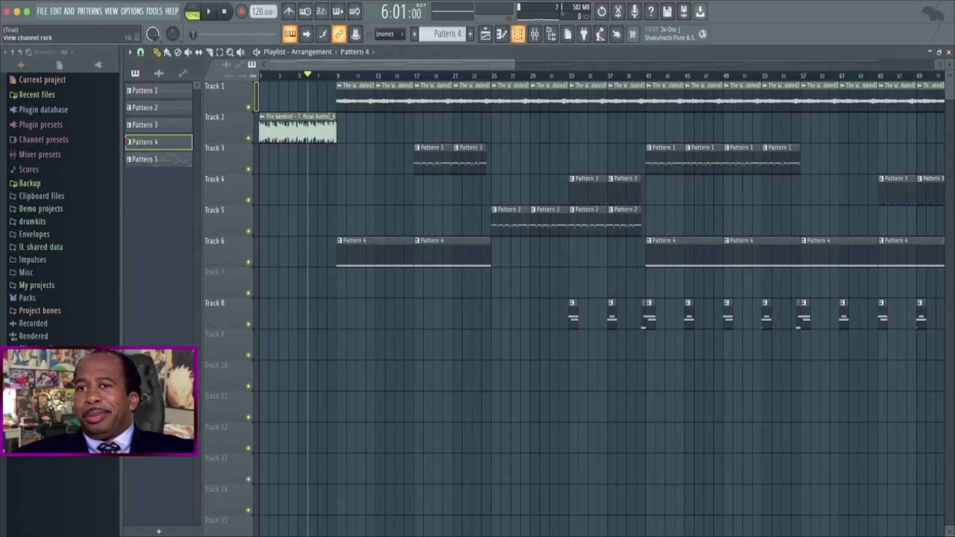
key("F6")
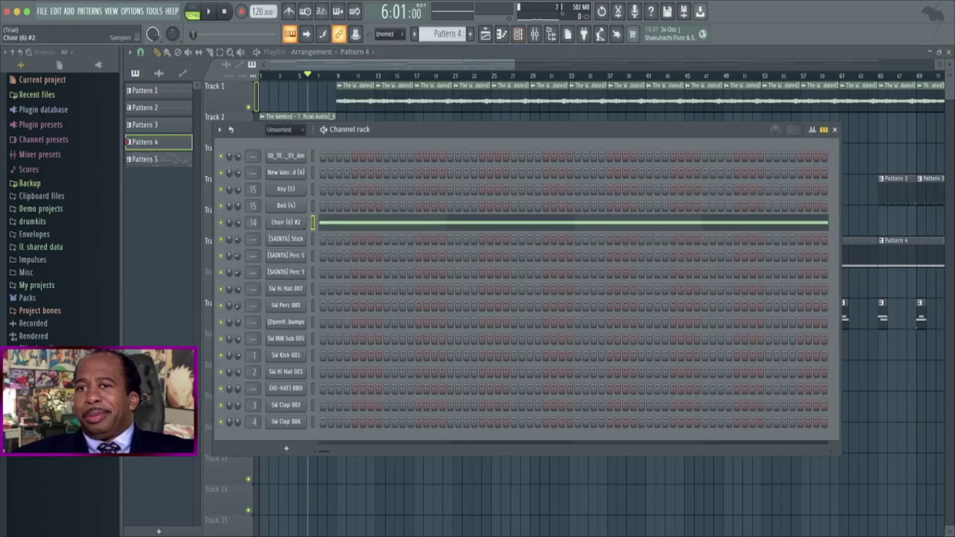
left_click(286, 222)
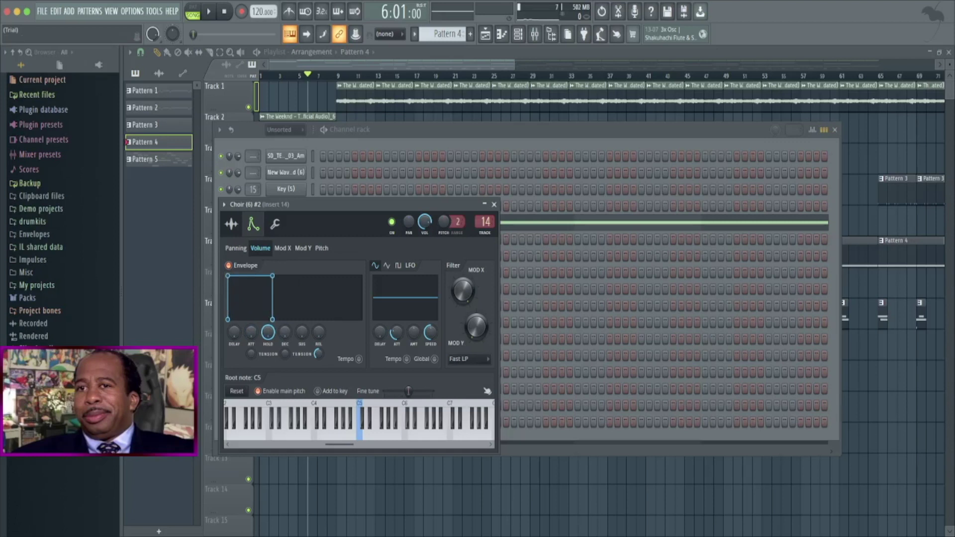
left_click_drag(485, 222, 485, 214)
key("v")
key("v")
left_click(494, 205)
left_click_drag(390, 129, 384, 319)
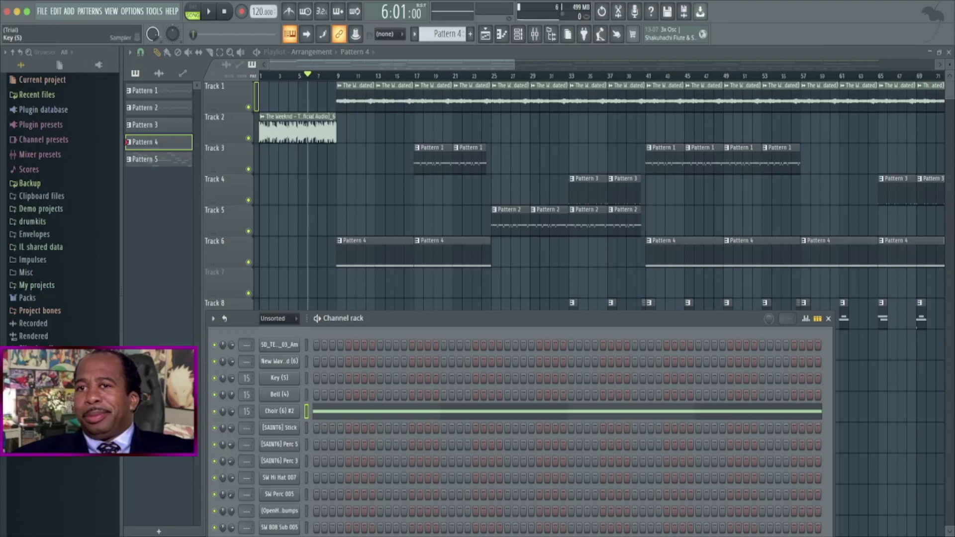
Examine the Fruity Delay 3, Fruity Reeverb 2 and Fruity parametric EQ 2 effects on mixer Insert 15.
double_click(246, 411)
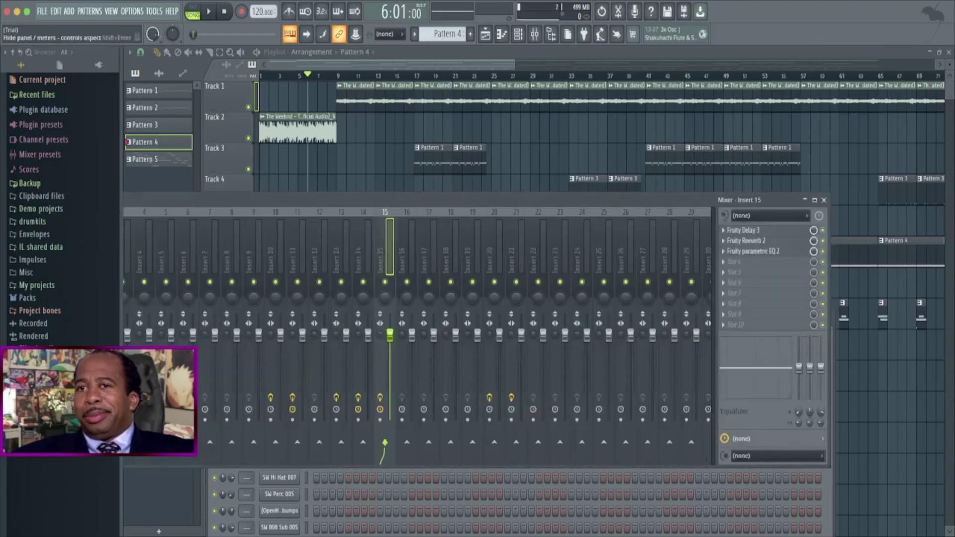
left_click_drag(398, 200, 413, 238)
double_click(339, 254)
left_click(535, 34)
left_click(758, 269)
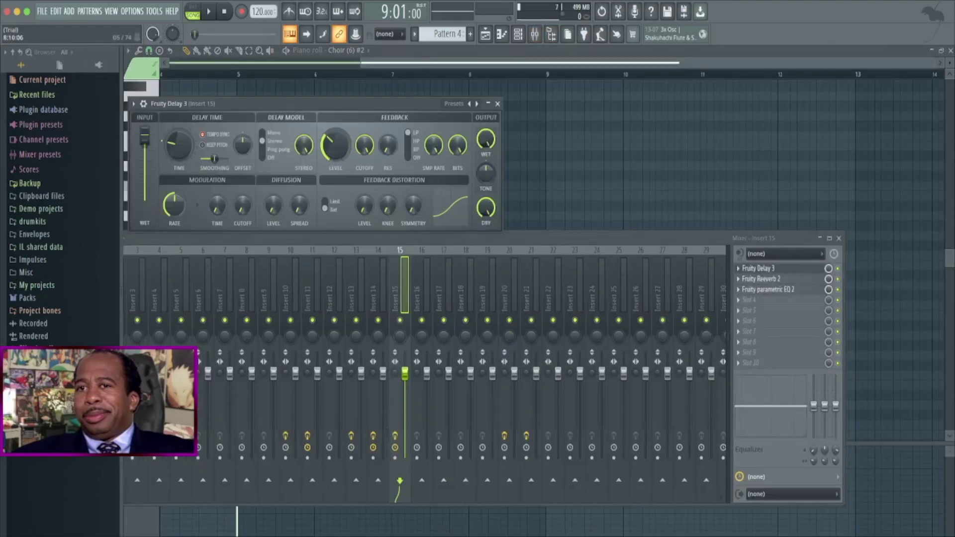
left_click(761, 279)
left_click(768, 290)
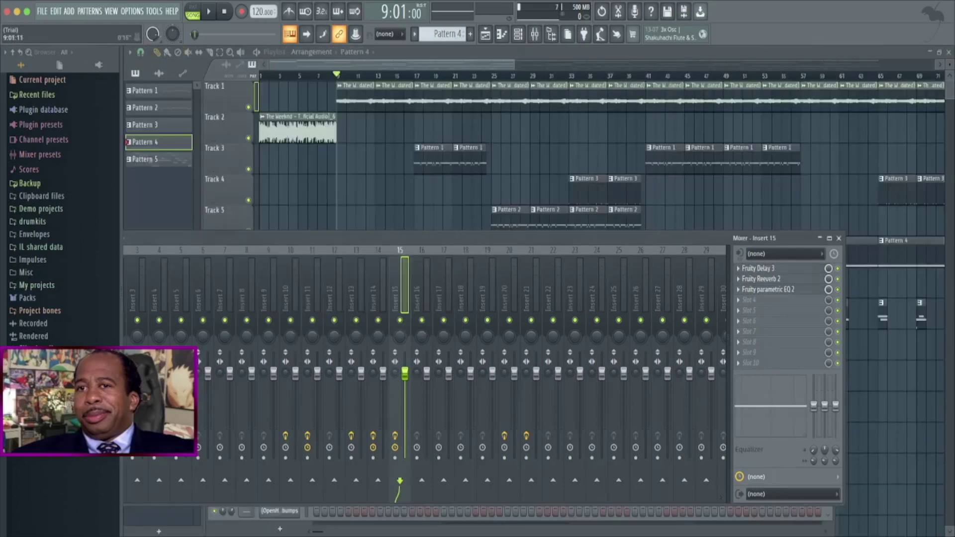
Play the arrangement from bar 9 to hear the sample together with the Pattern 4 choir.
left_click(326, 76)
left_click(336, 75)
key("space")
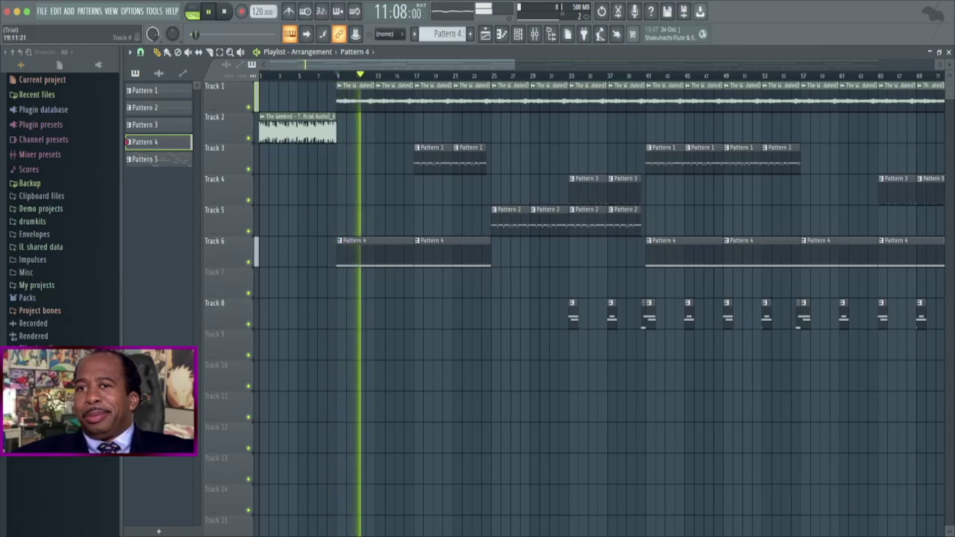
key("space")
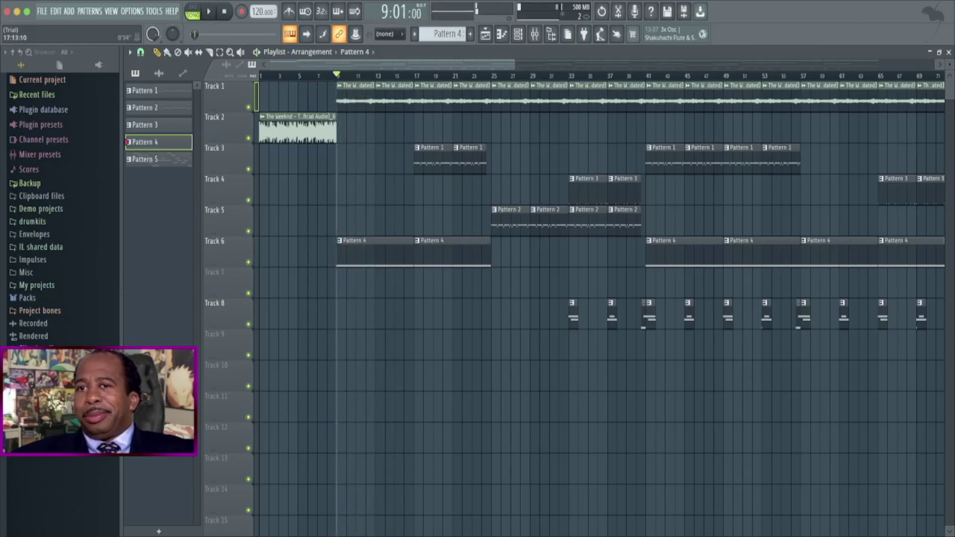
Open Pattern 1 and enlarge the channel rack to show all of its drum channels.
double_click(728, 162)
left_click(950, 51)
left_click_drag(252, 318, 275, 141)
left_click_drag(285, 369, 285, 467)
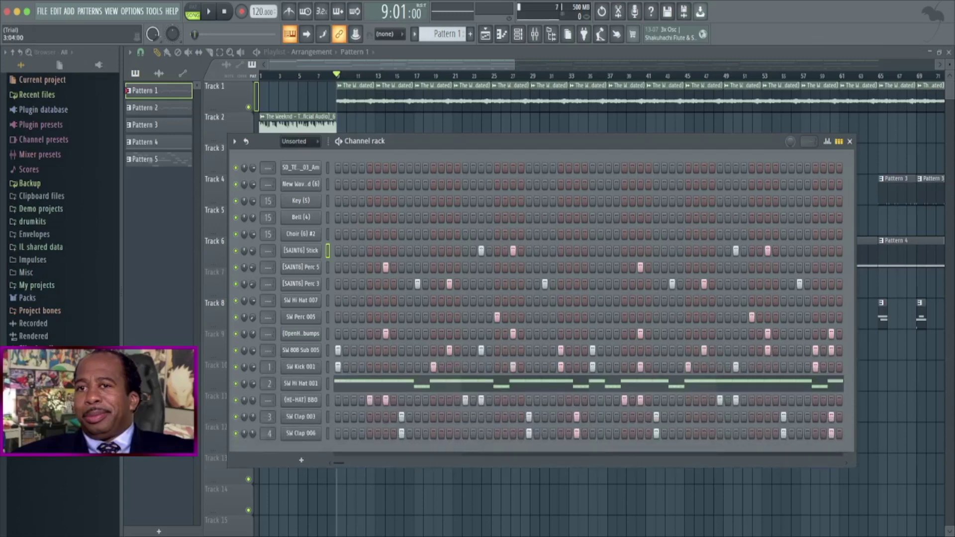
left_click_drag(422, 142, 422, 117)
Play Pattern 1 in pattern mode while examining the SW Hi Hat 001 notes and the drum steps in the channel rack.
key("l")
left_click(586, 359)
key("space")
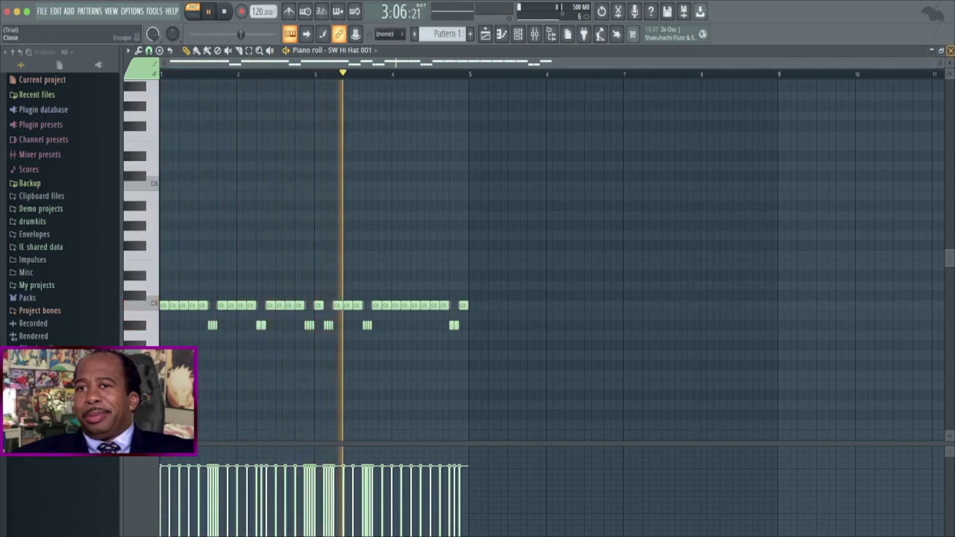
left_click(950, 50)
left_click_drag(552, 116, 535, 71)
key("space")
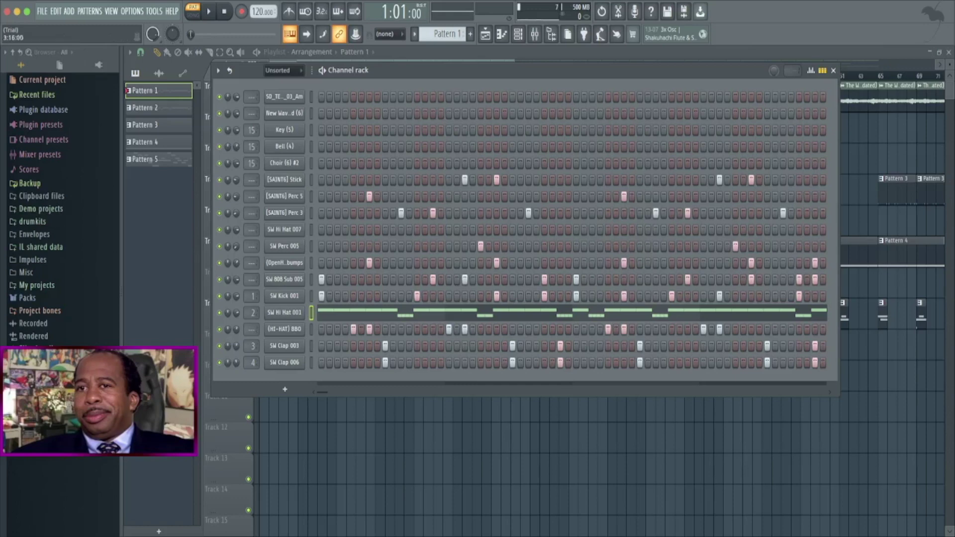
key("F6")
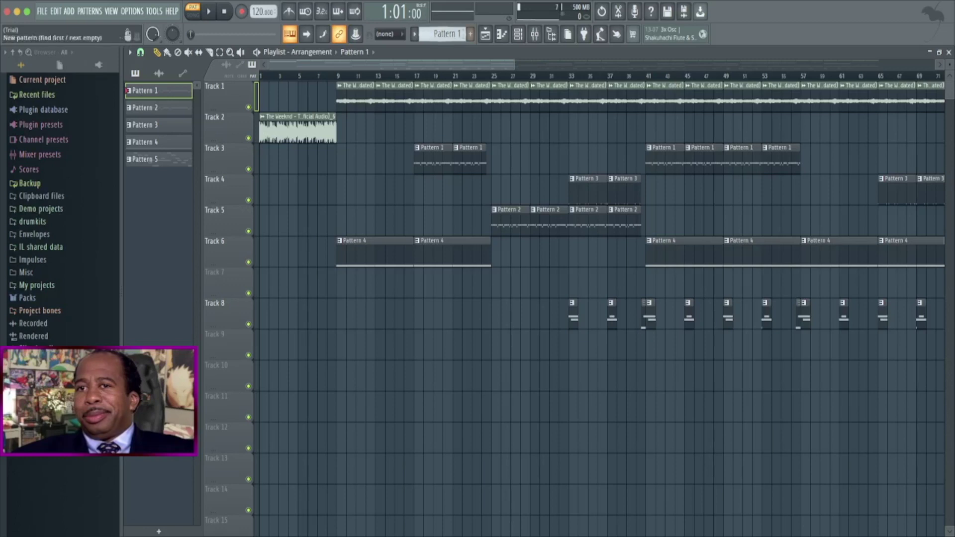
Switch the piano roll to Pattern 2 and paste the SW Hi Hat 001 notes into it.
left_click(501, 34)
left_click(470, 34)
key("super+v")
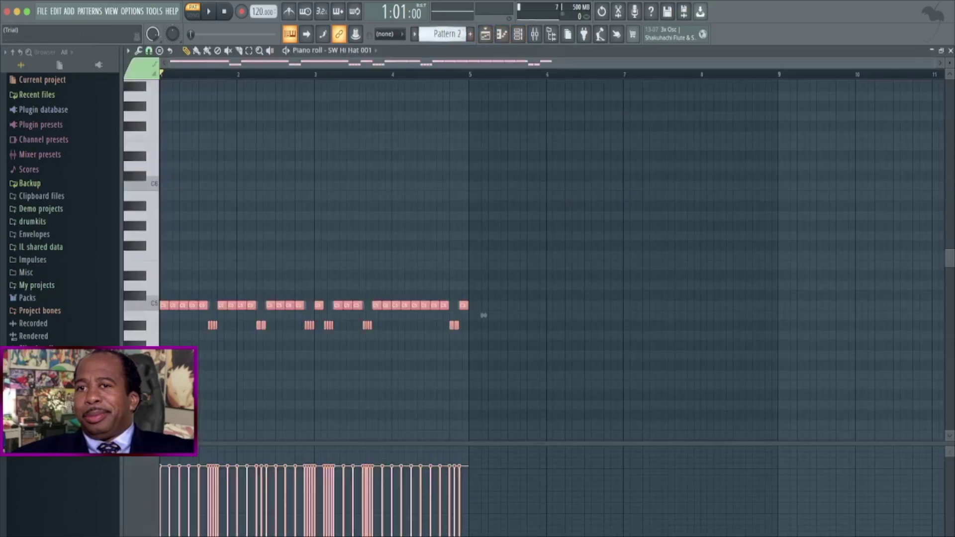
Show Pattern 2's channels in the channel rack and play the pattern to hear its hi-hat, clap and percussion parts.
key("F5")
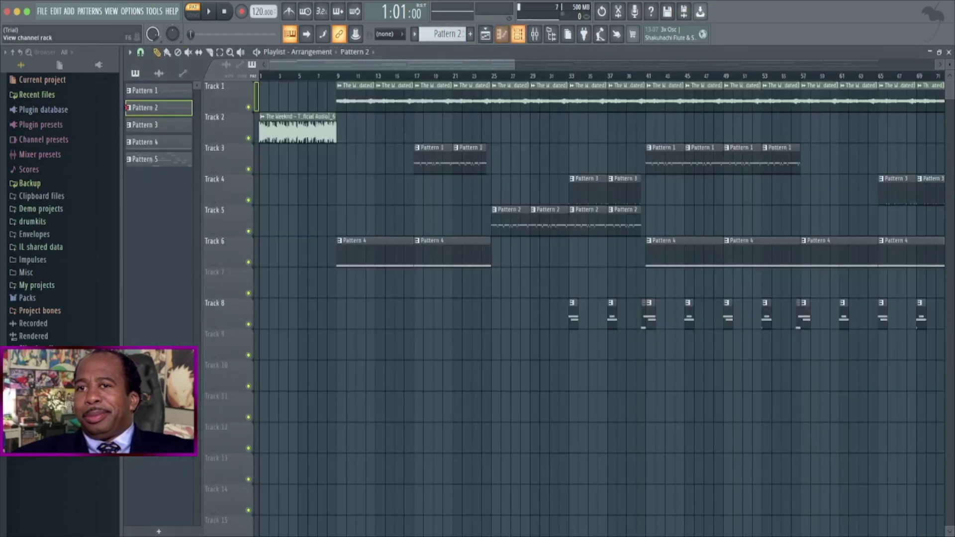
key("F6")
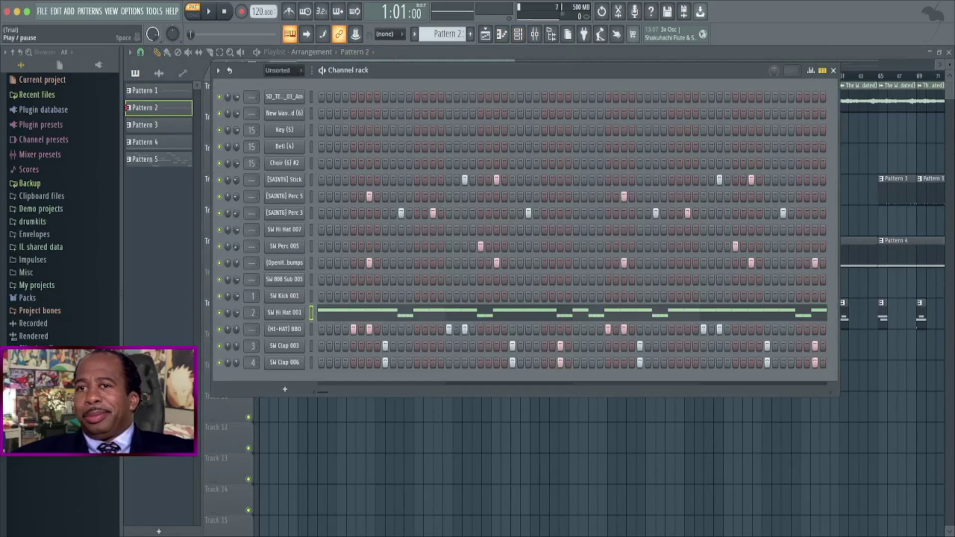
key("space")
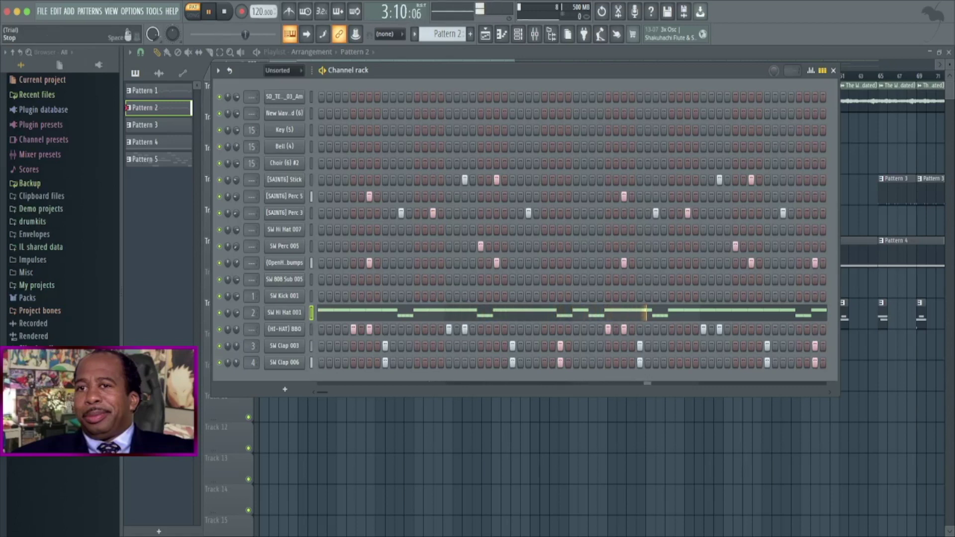
key("space")
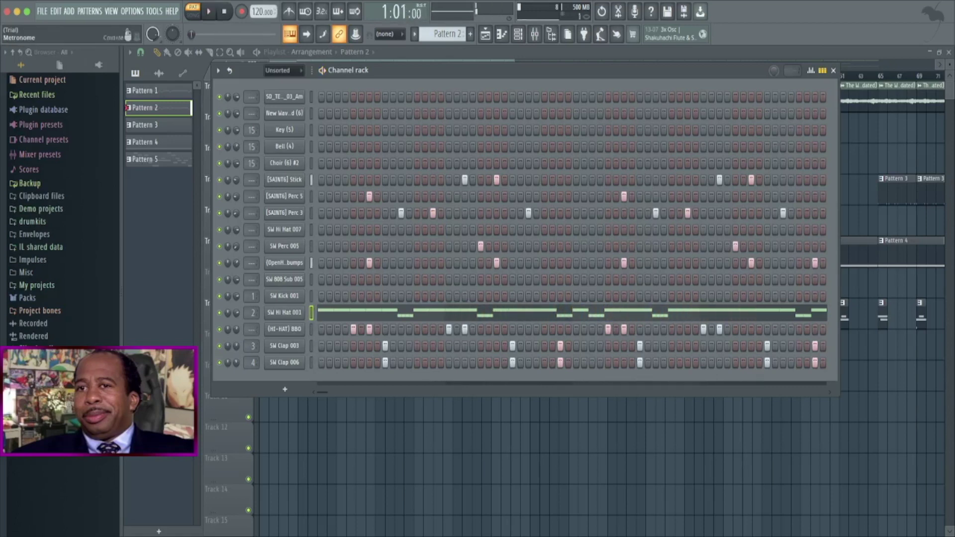
Move the channel rack clear of the playlist clips and switch to Pattern 5 with its Key (5) and Bell (4) notes.
left_click_drag(422, 70, 438, 275)
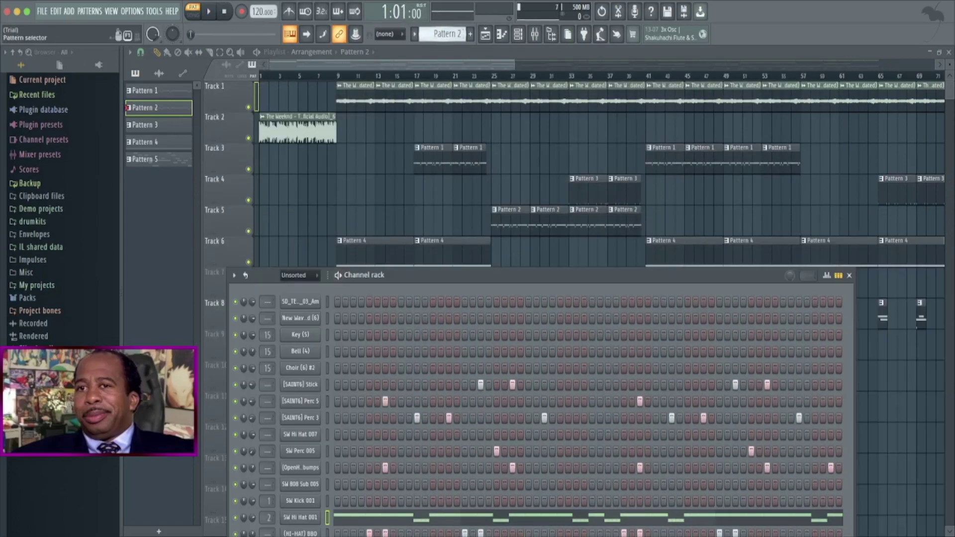
scroll(443, 34, "down", 1)
left_click_drag(438, 275, 430, 132)
key("space")
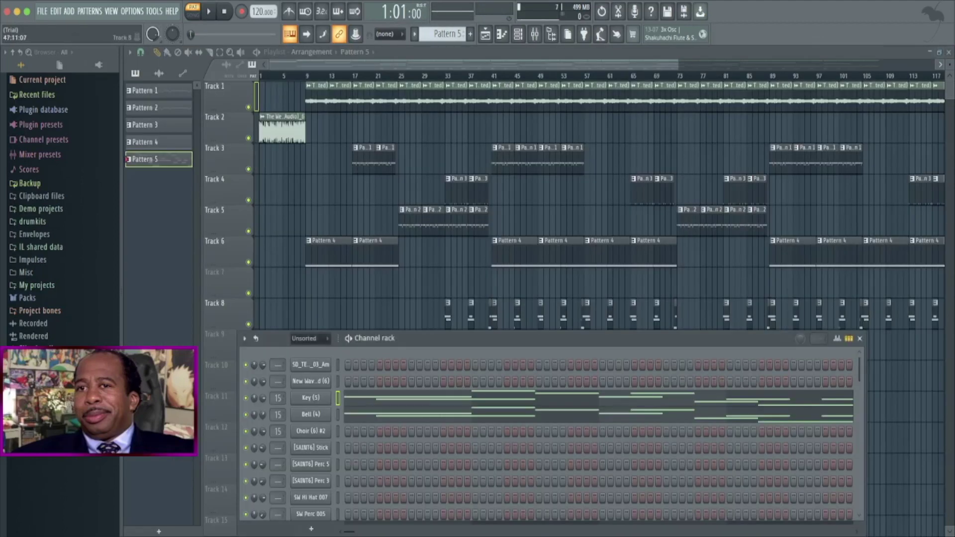
left_click_drag(547, 338, 561, 389)
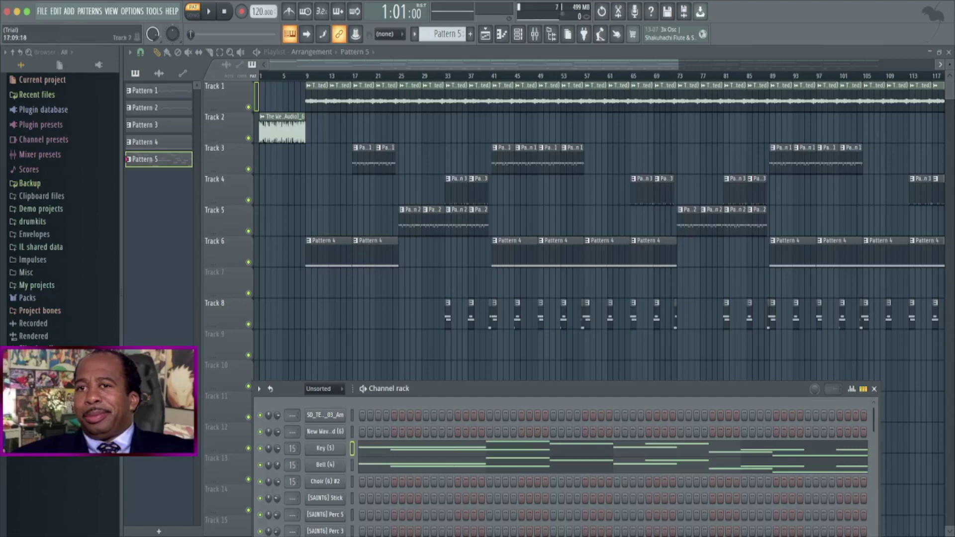
Bring the channel rack back up and play Pattern 5 to hear the Key (5) and Bell (4) melody.
left_click_drag(481, 389, 441, 148)
left_click(209, 12)
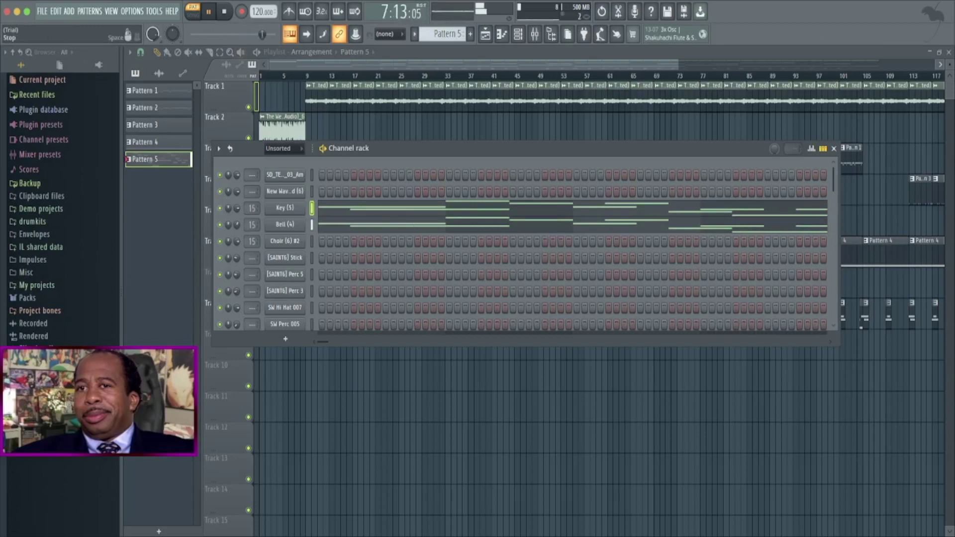
left_click(224, 11)
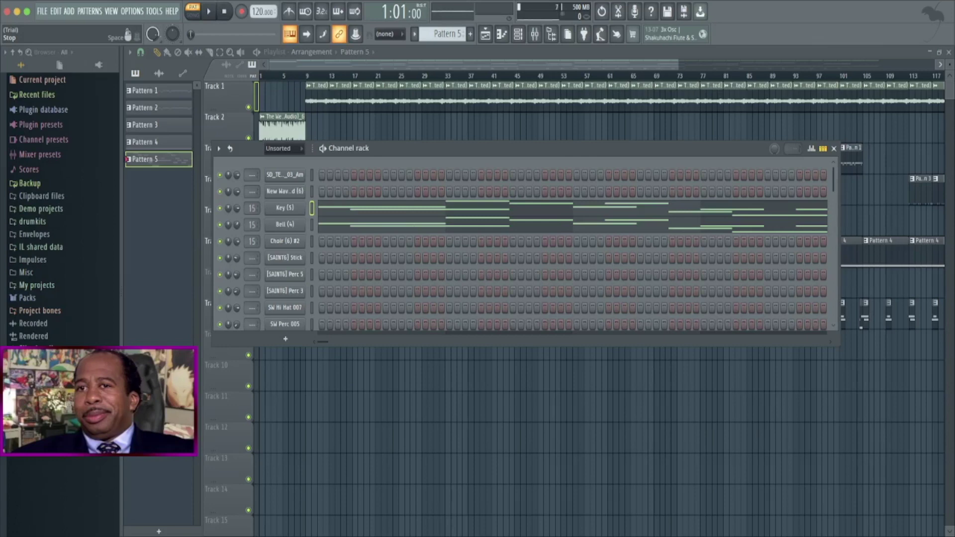
Play the arrangement in song mode from bar 33 to hear the Pattern 5 clips on Track 8 with the drums and sample.
left_click_drag(497, 148, 511, 318)
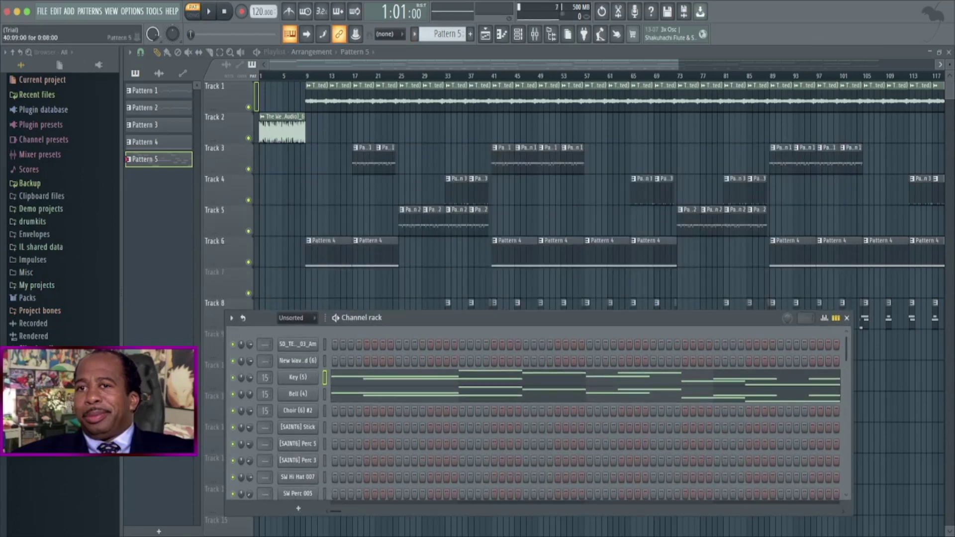
left_click(490, 303)
scroll(509, 303, "up", 3)
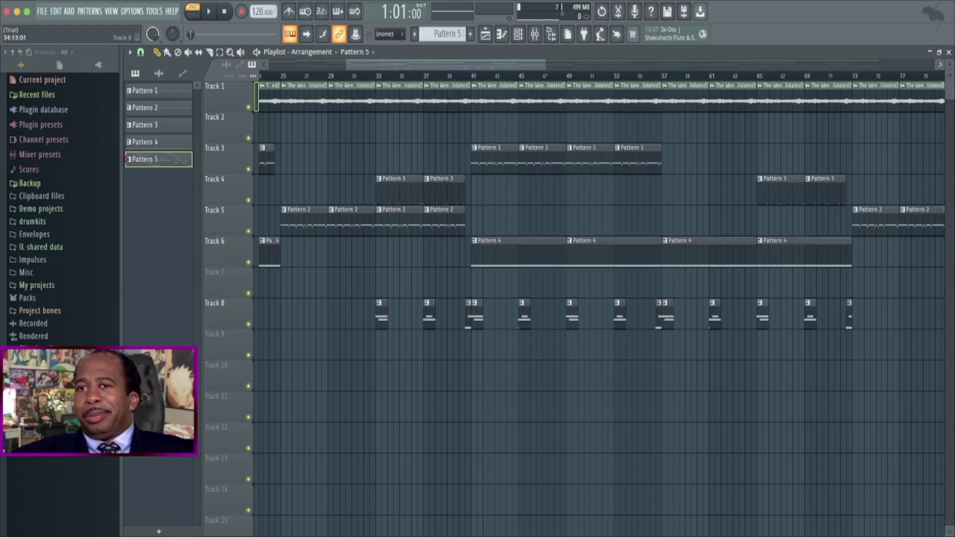
mouse_move(362, 75)
left_mouse_down()
mouse_move(290, 75)
mouse_move(378, 75)
left_mouse_up()
key("space")
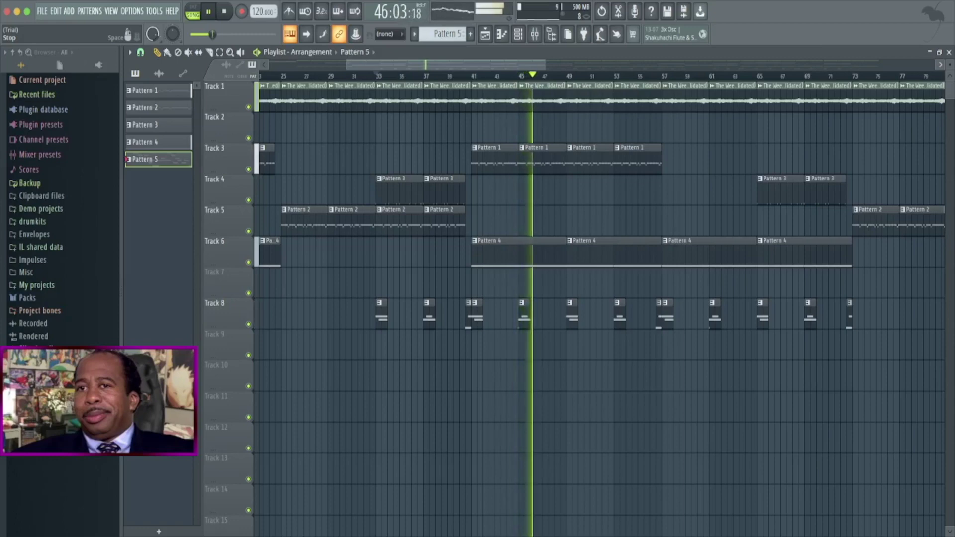
key("space")
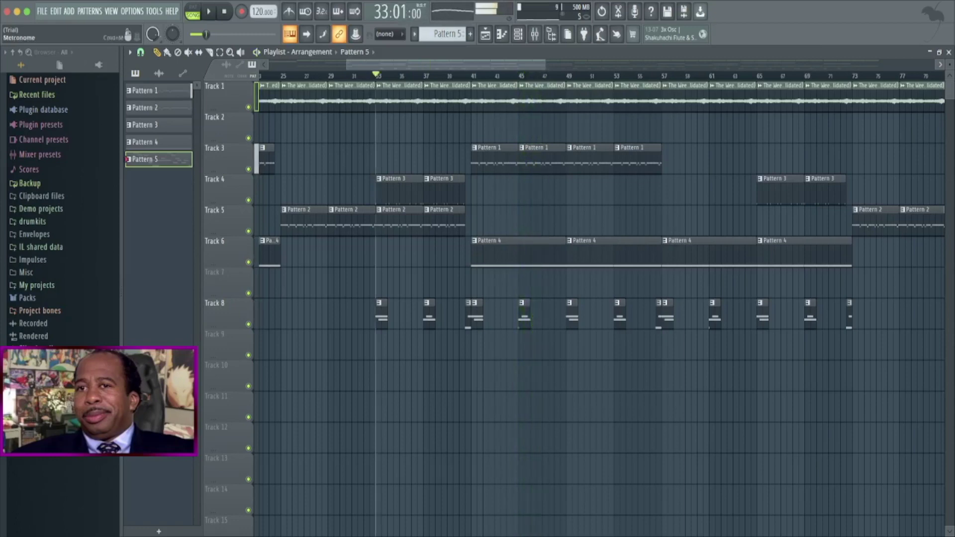
Review the full arrangement in the playlist and open the mixer on the Master track.
scroll(597, 298, "left", 5)
scroll(879, 95, "down", 4)
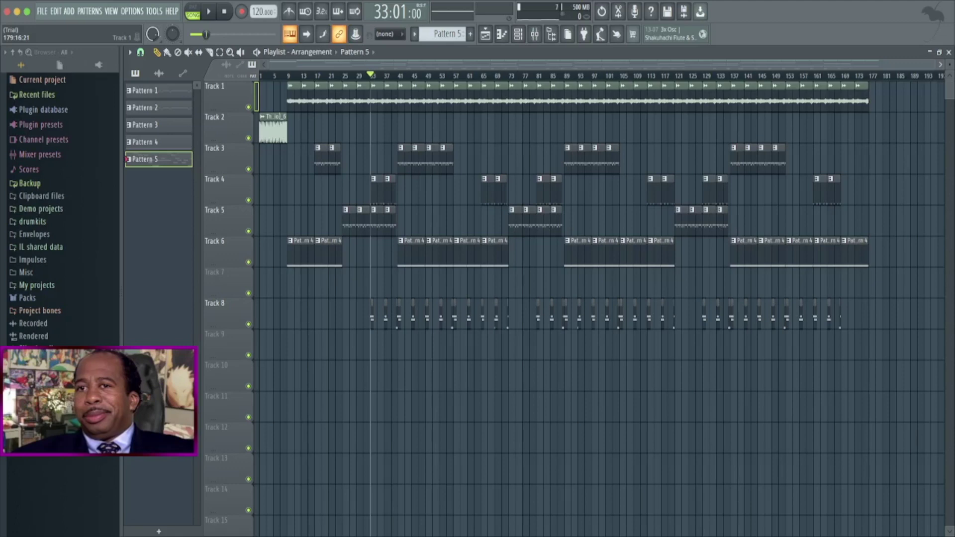
key("F9")
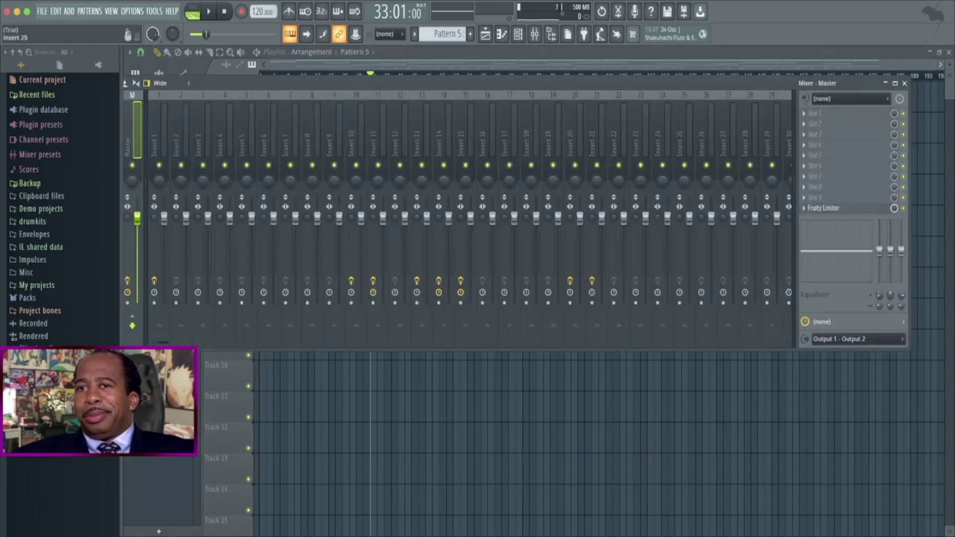
left_click_drag(477, 83, 484, 92)
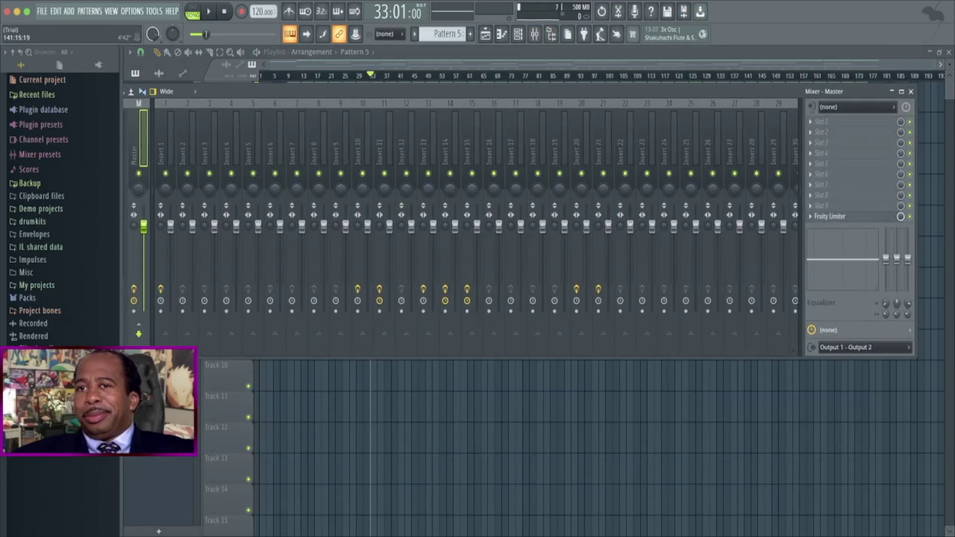